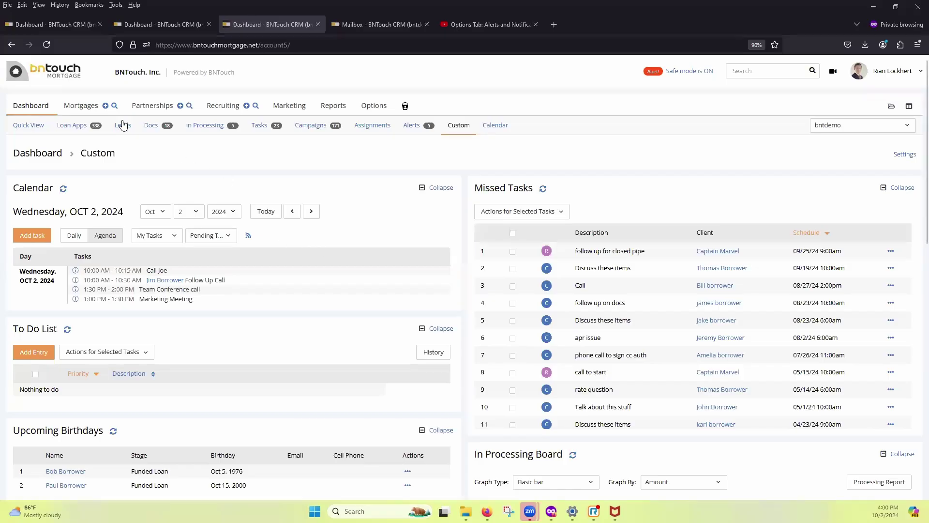
Open the mortgage information of the funded loan with the 9.5% rate and check its Rate field.
click(90, 111)
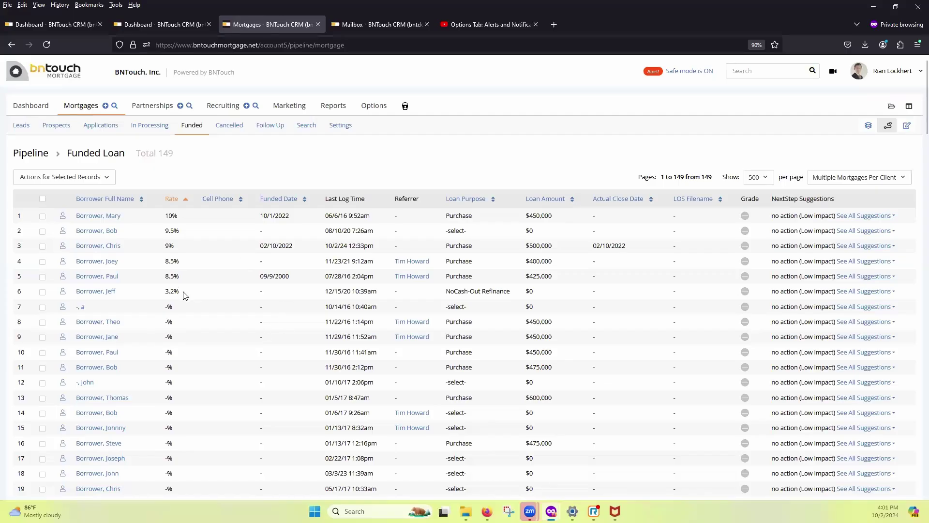
click(98, 231)
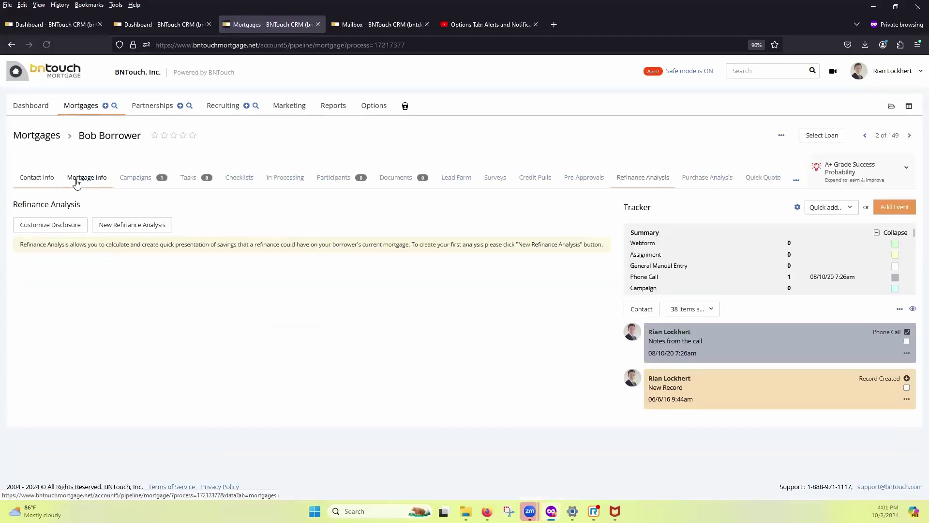
click(79, 179)
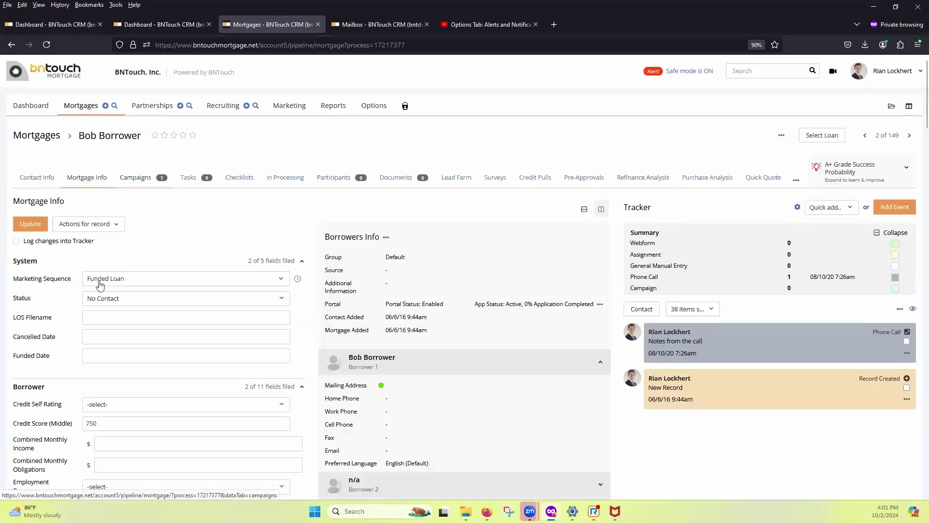
scroll(72, 295, down, 8)
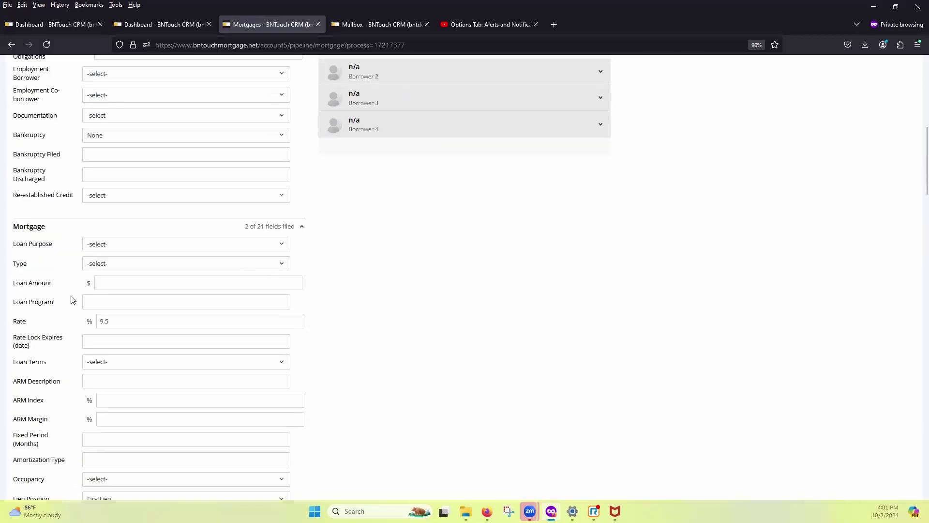
scroll(72, 299, down, 2)
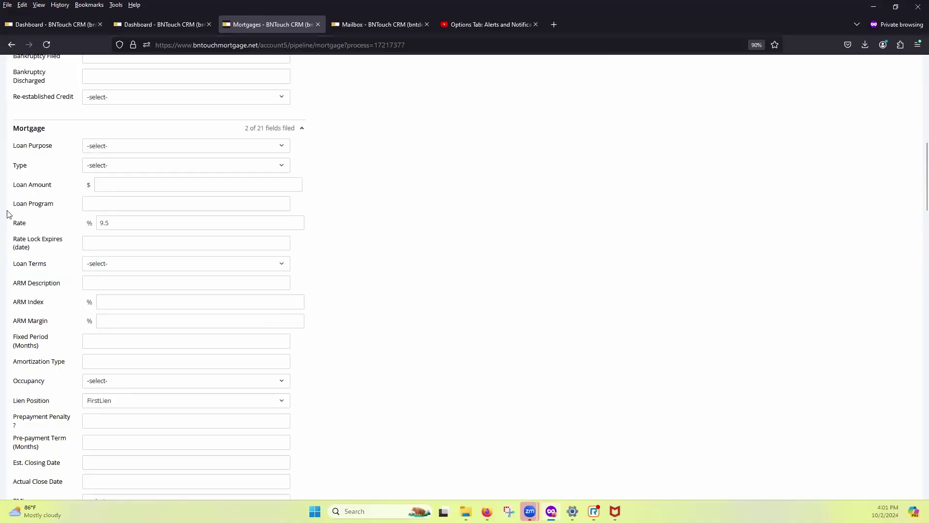
Set the loan's funded date to 10/2/24 and save the mortgage record.
scroll(94, 261, up, 10)
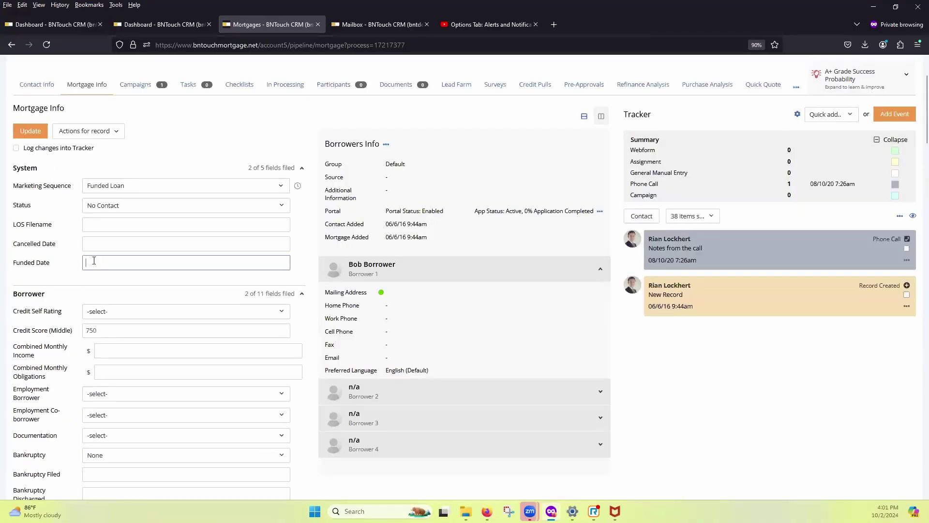
text(102)
click(52, 248)
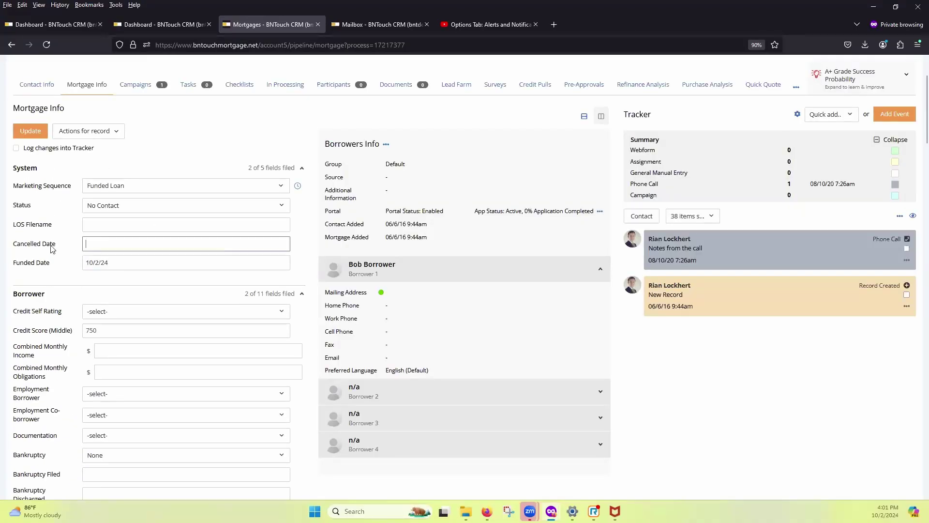
click(30, 131)
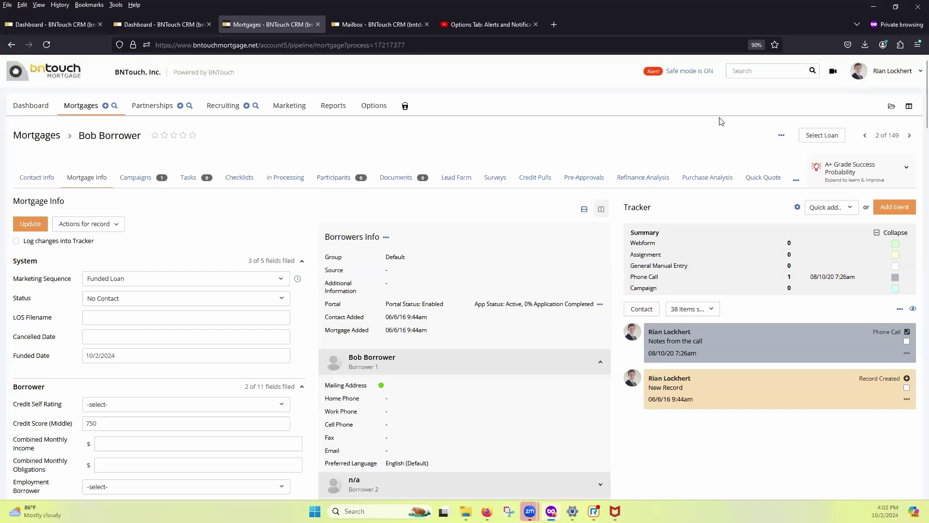
Open the Rate Refi Miner details in the account's modules and check its activation status.
click(891, 71)
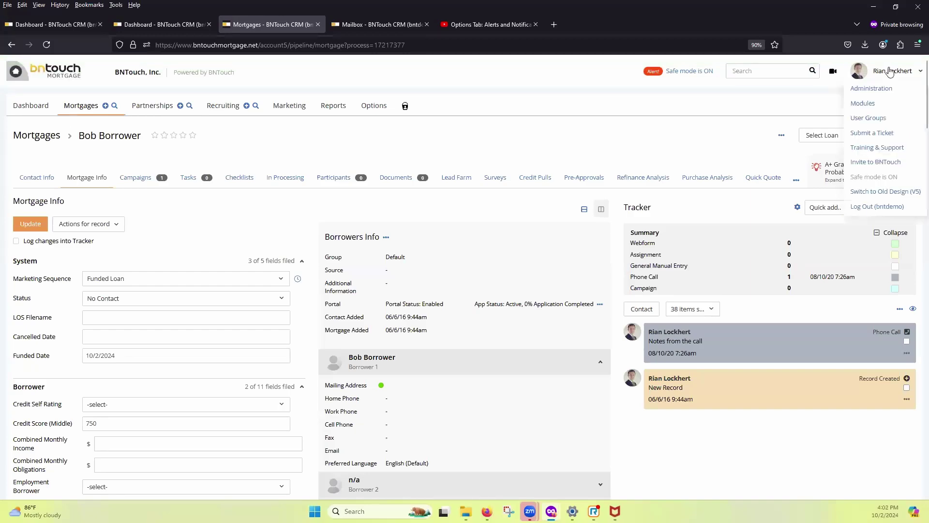
click(864, 103)
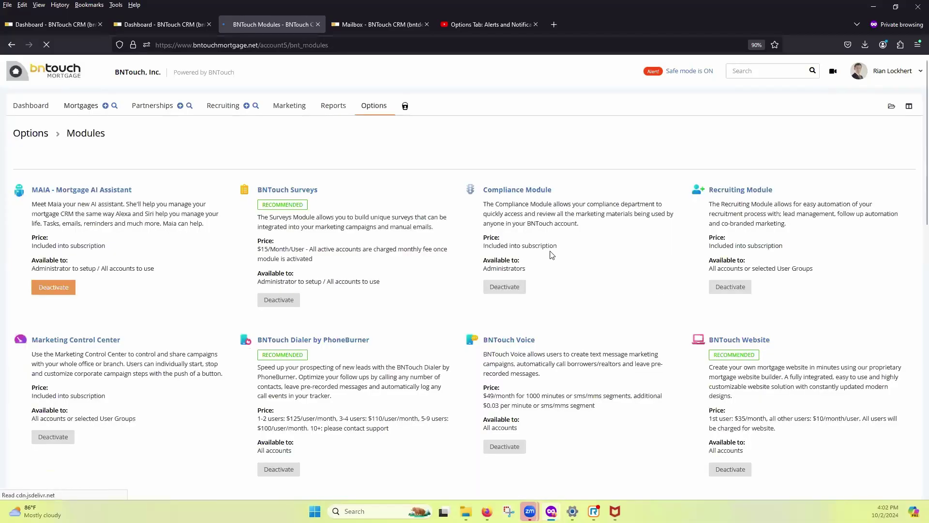
scroll(678, 290, down, 7)
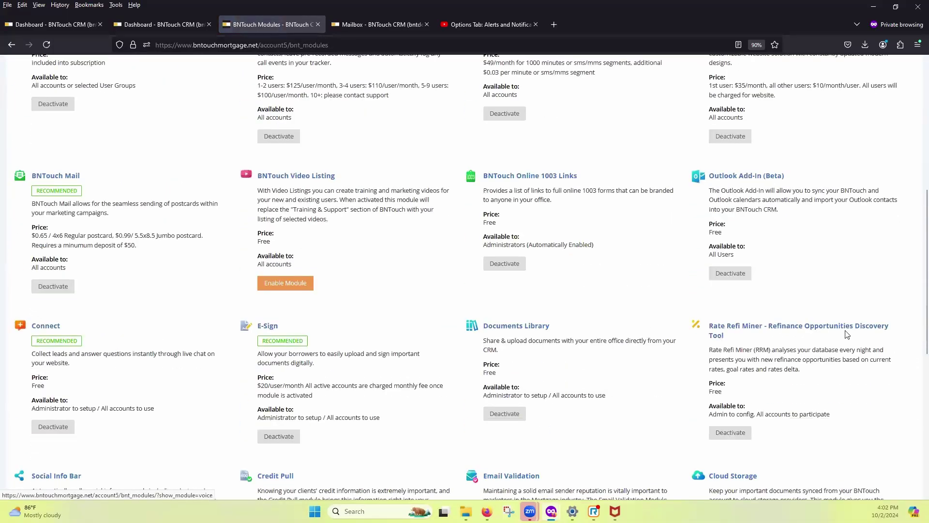
scroll(847, 334, down, 1)
click(756, 298)
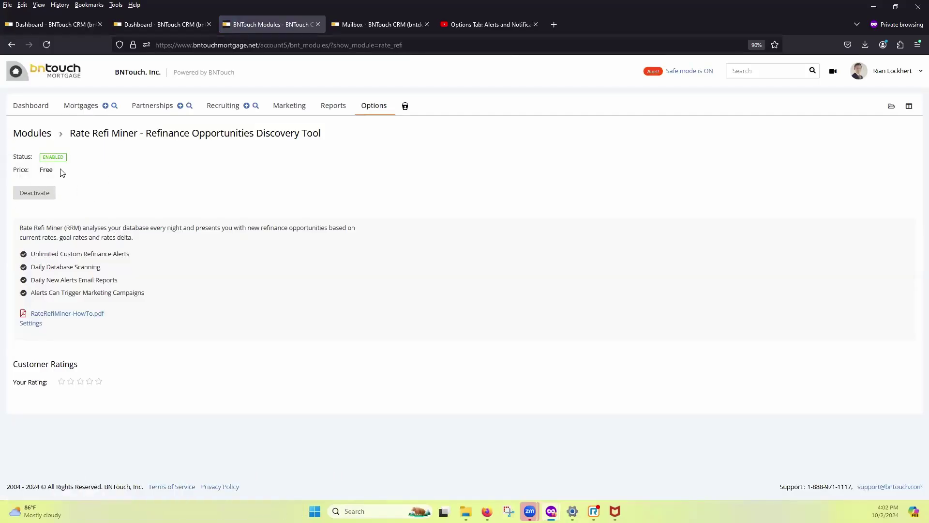
mouse_move(40, 195)
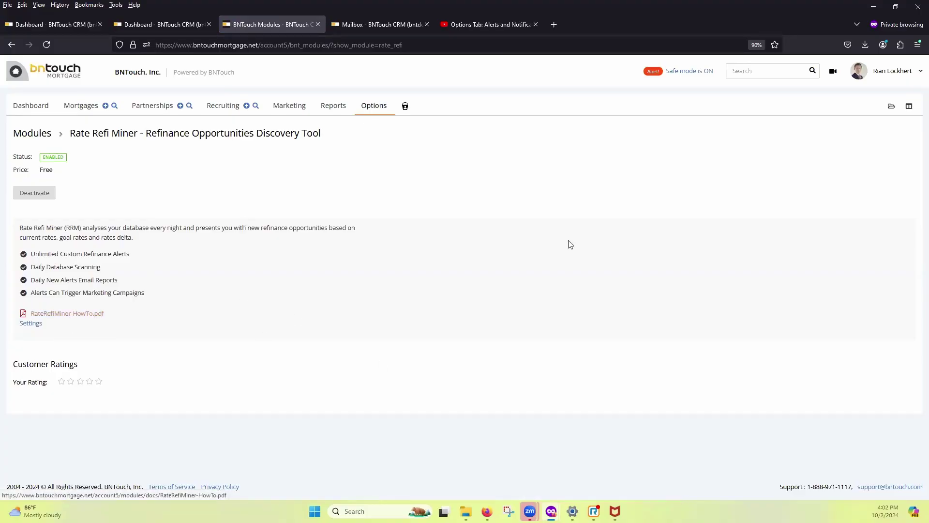
Open the Rate Refinance Opportunity Miner's configuration and review the alert conditions and rates.
click(297, 108)
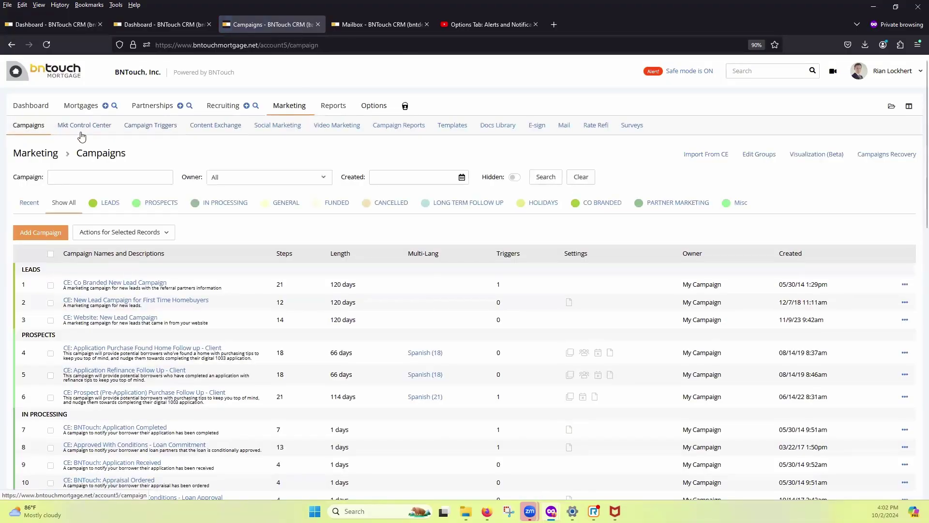
click(597, 128)
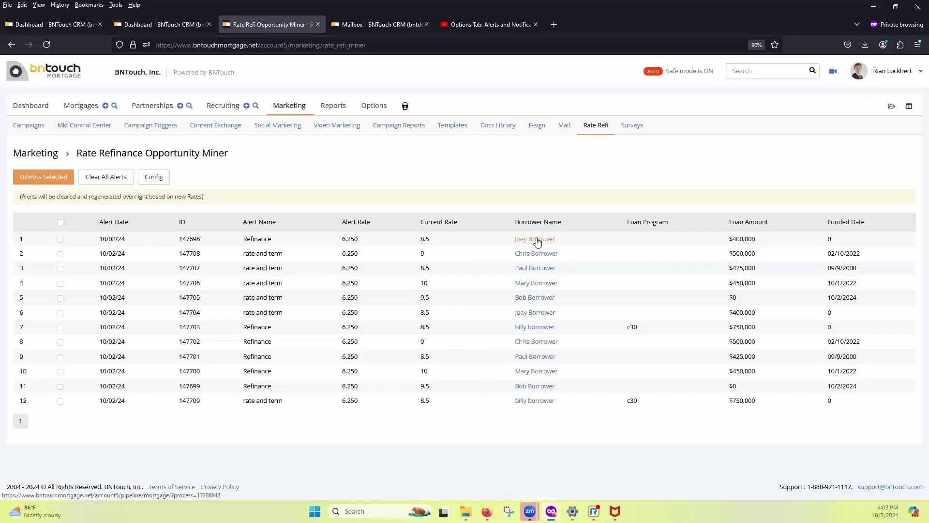
click(154, 176)
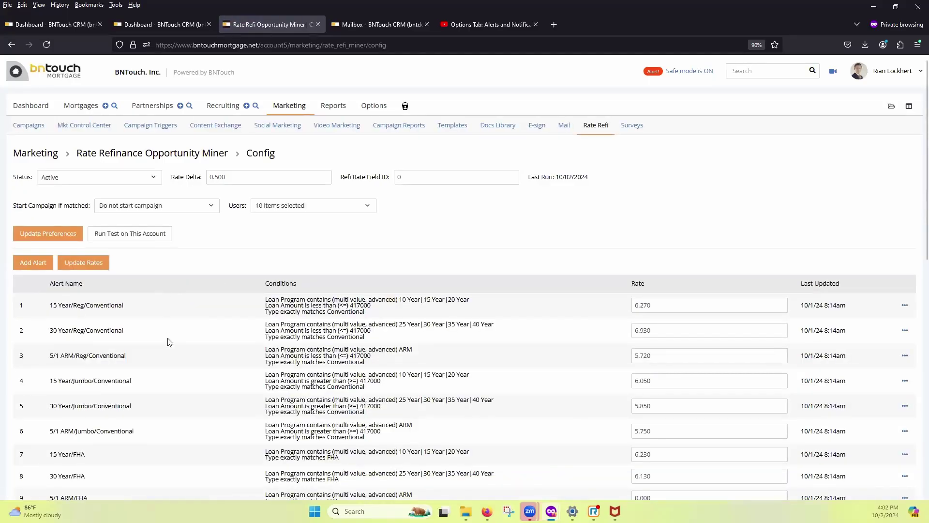
scroll(169, 342, down, 2)
scroll(170, 342, down, 1)
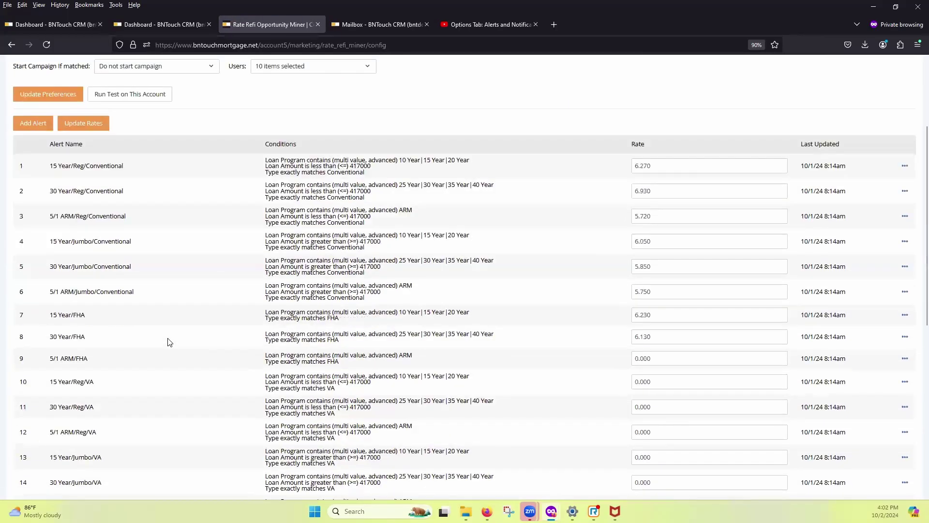
scroll(169, 341, up, 3)
scroll(166, 340, down, 2)
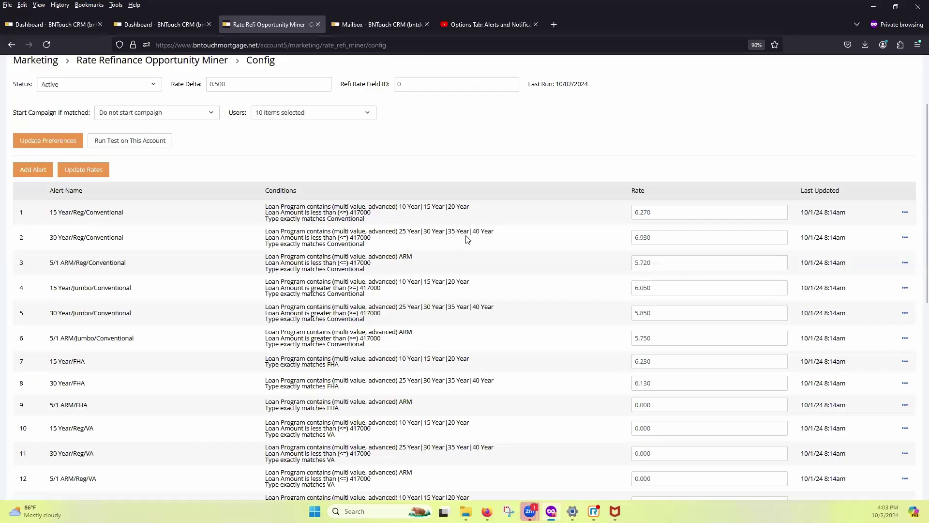
Try adding c30 to the Loan Program condition of the 30 Year/Reg/Conventional alert, leaving the editor without applying it.
click(906, 239)
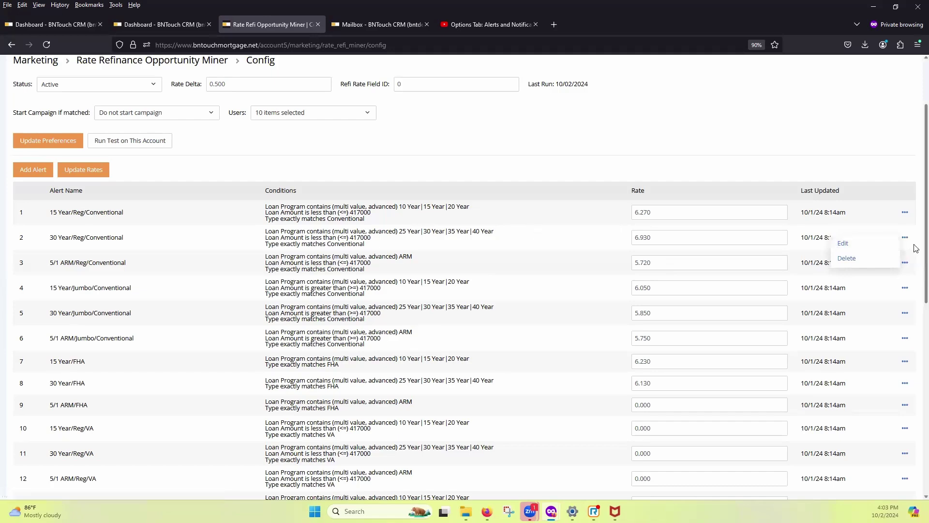
click(872, 247)
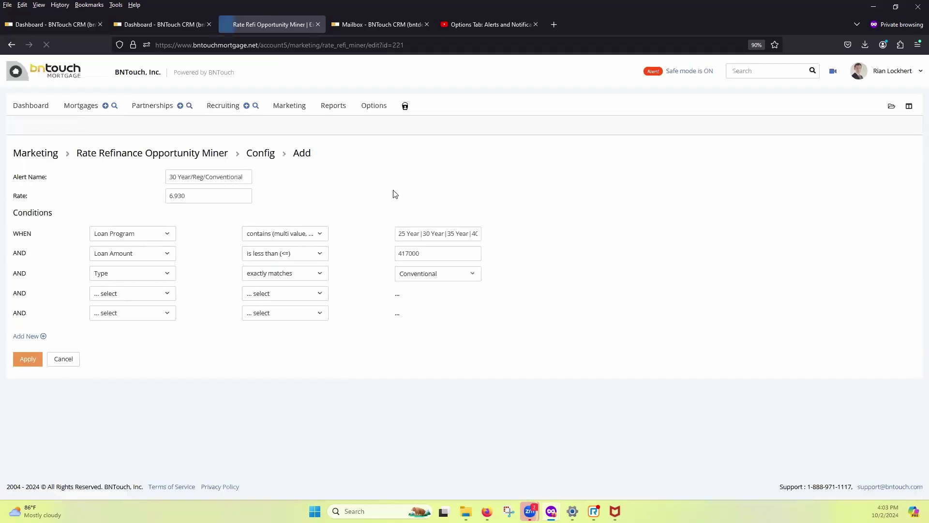
click(459, 231)
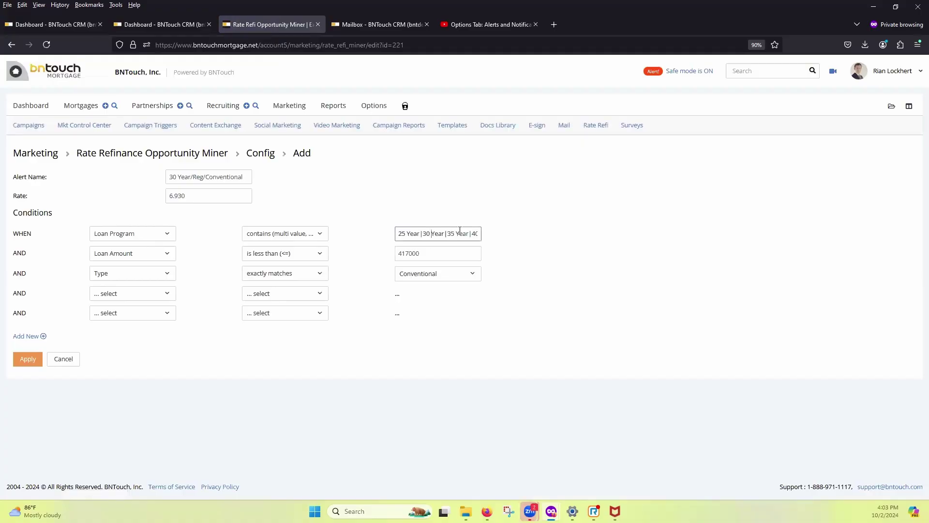
key(End)
text(| c)
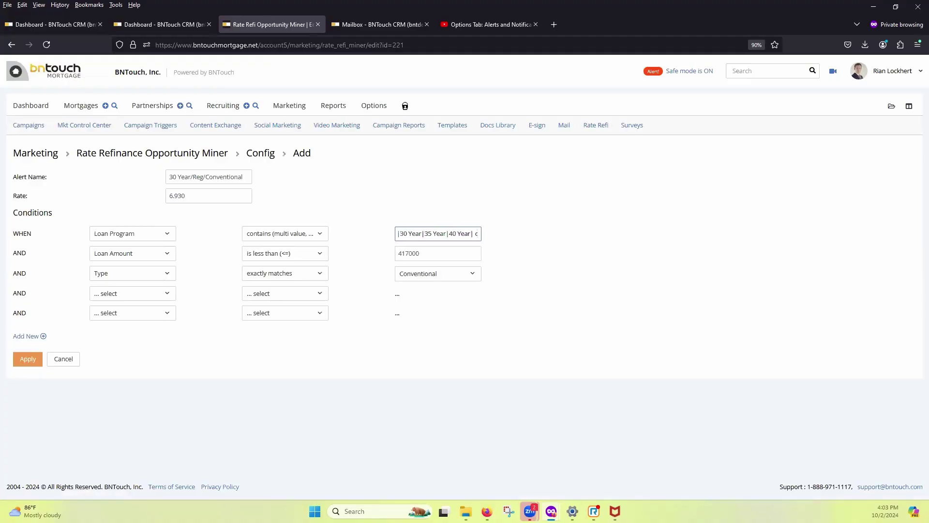
text(30|)
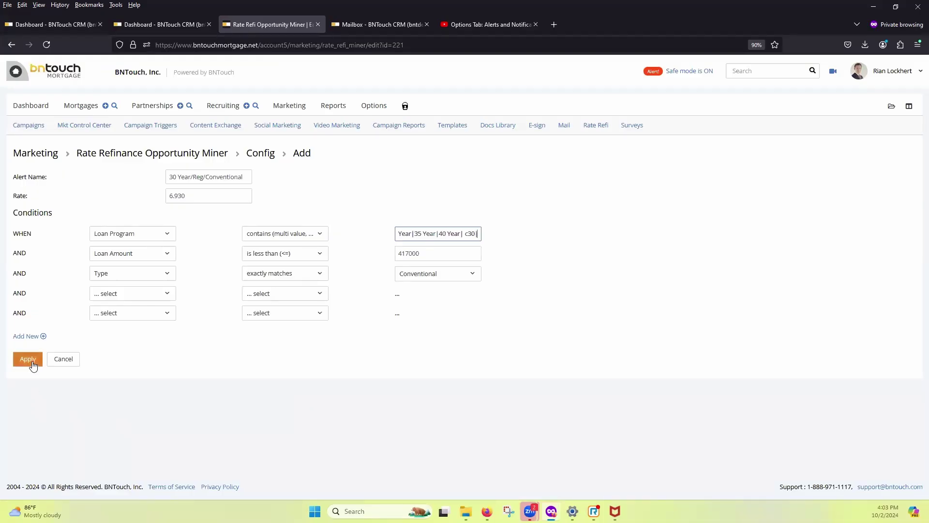
click(11, 44)
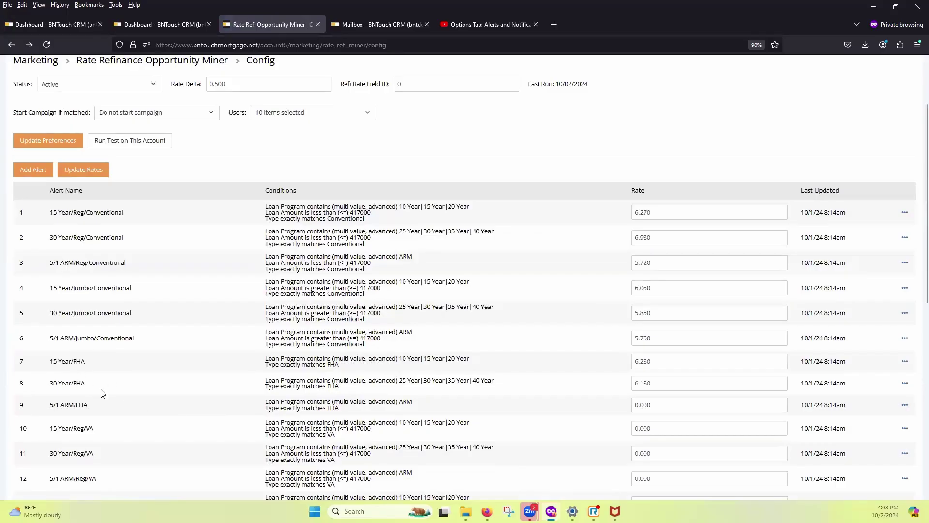
Open the dashboard's Rate Refinance Opportunity Miner alerts and select the first two entries.
scroll(128, 393, down, 2)
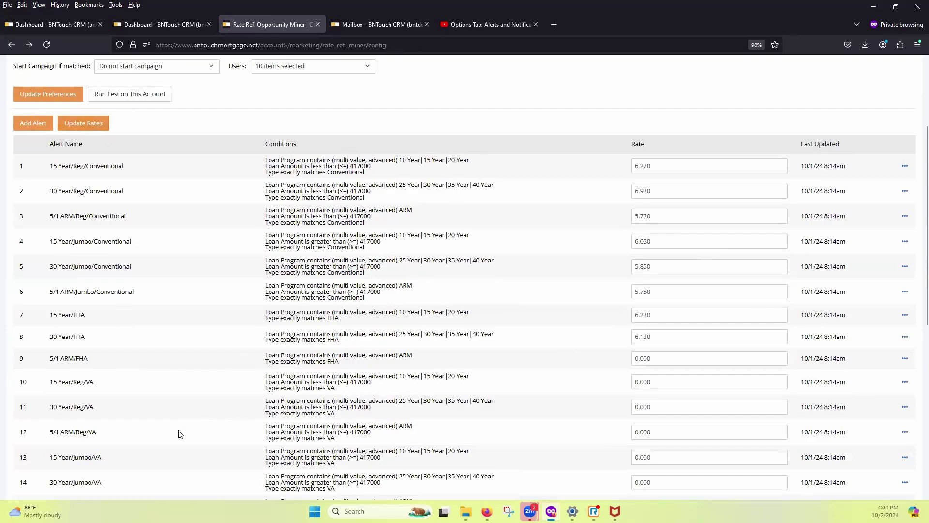
scroll(180, 435, up, 3)
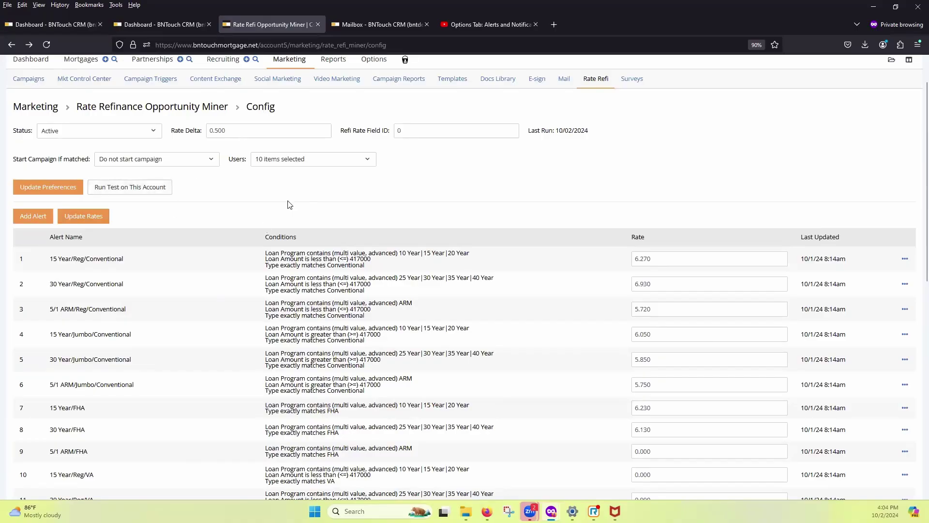
scroll(224, 301, up, 2)
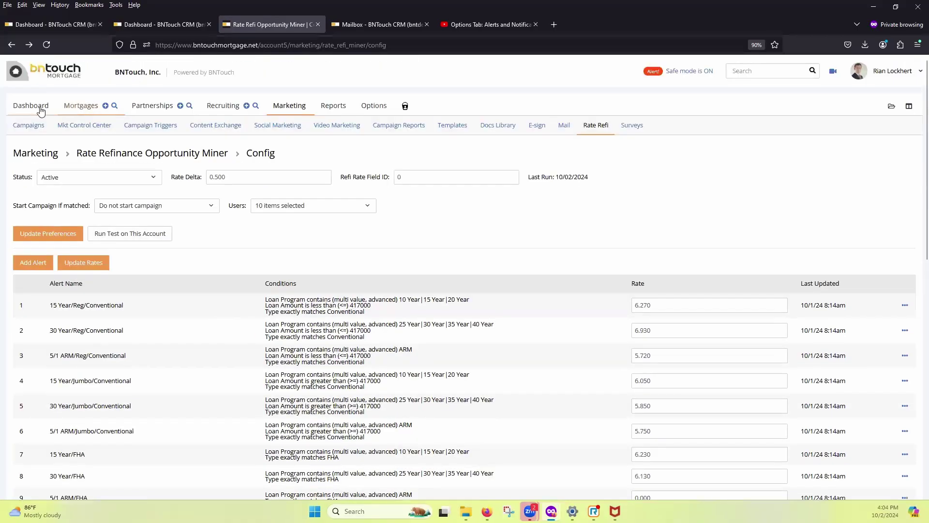
click(41, 111)
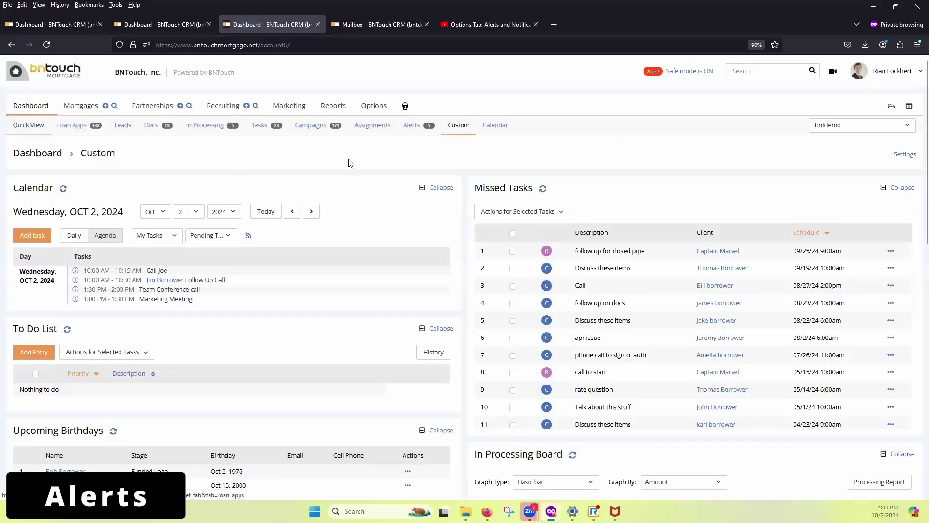
click(411, 125)
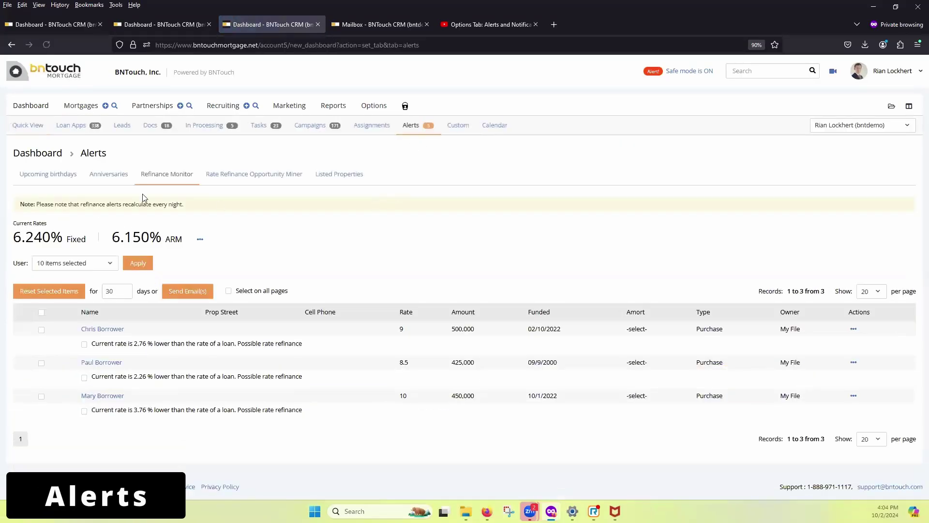
click(245, 176)
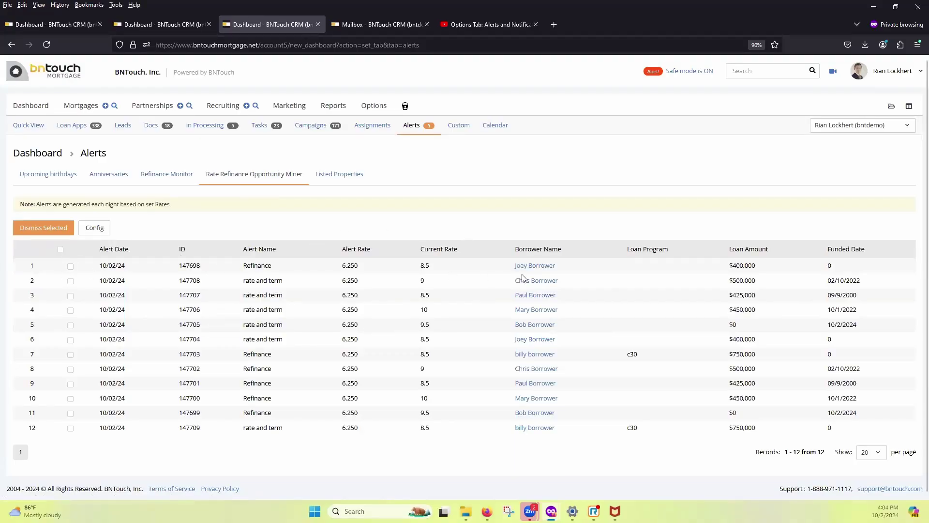
click(70, 267)
click(71, 281)
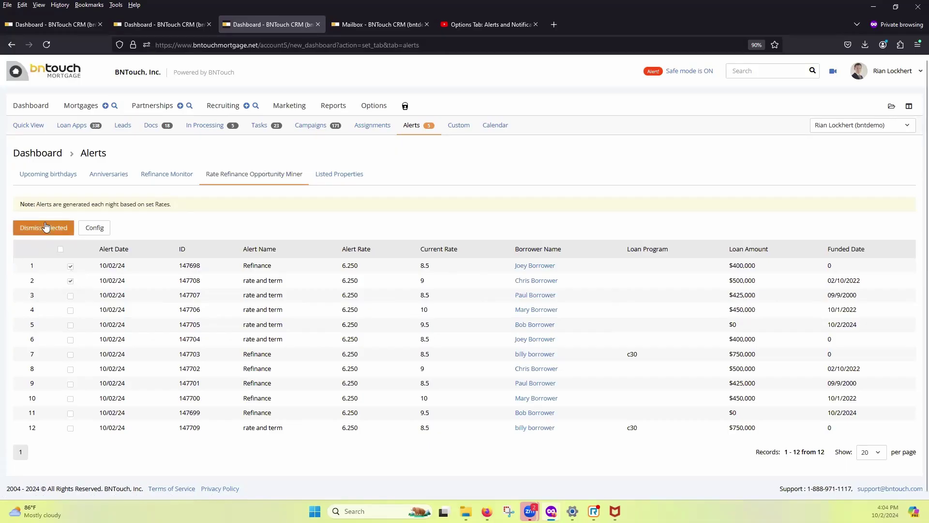
Open the Refinance Monitor alerts, view the SMS form for the first borrower, and close it without sending.
click(182, 178)
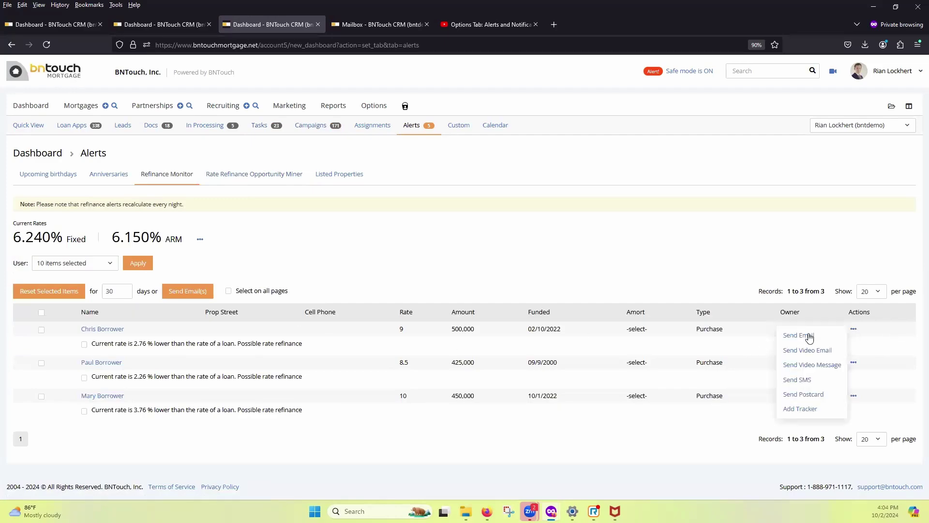
click(821, 379)
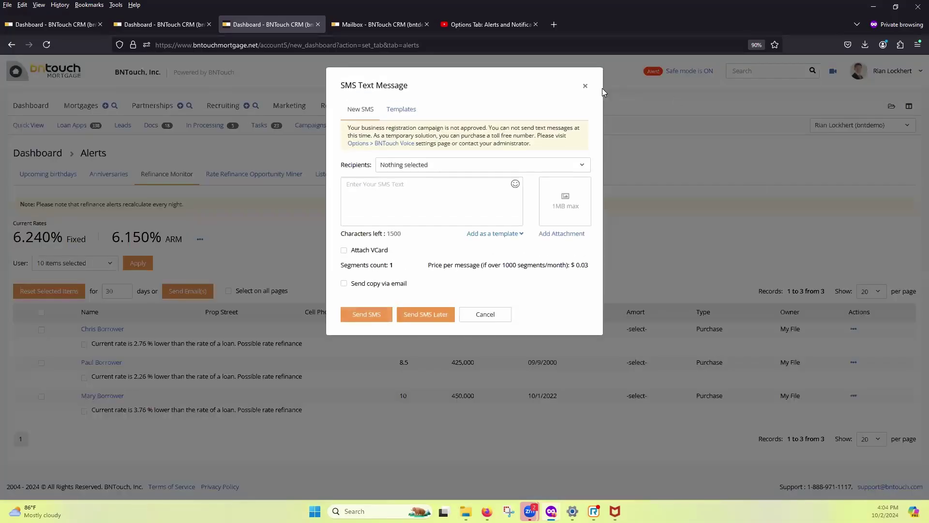
click(602, 88)
Add a Phone Call tracker event "not ready for 6 months" to the first borrower, shared with participants and with partner email notification.
click(854, 330)
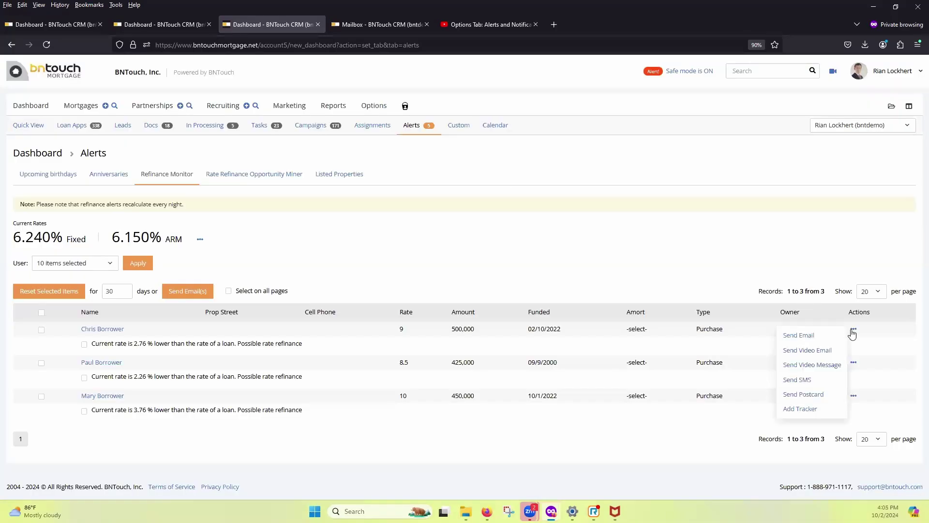
click(803, 408)
text(not ready for 6 months)
click(367, 262)
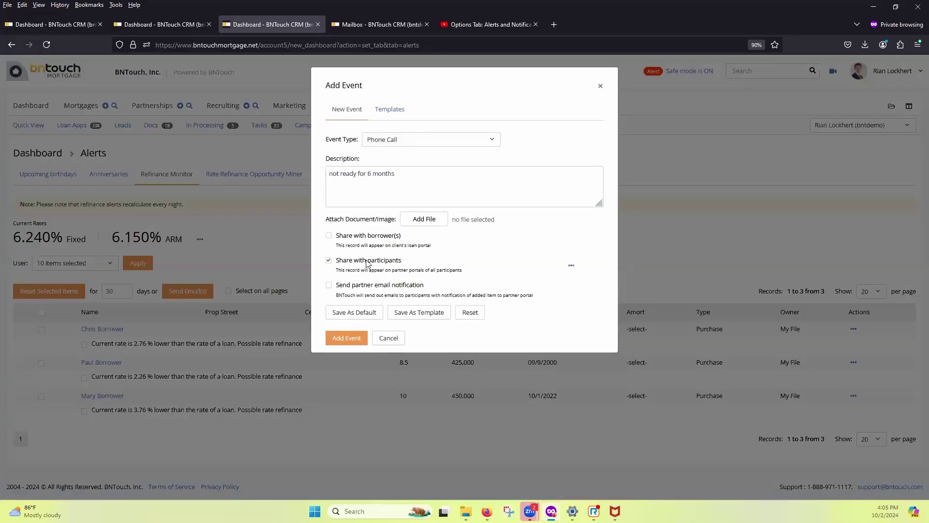
click(379, 287)
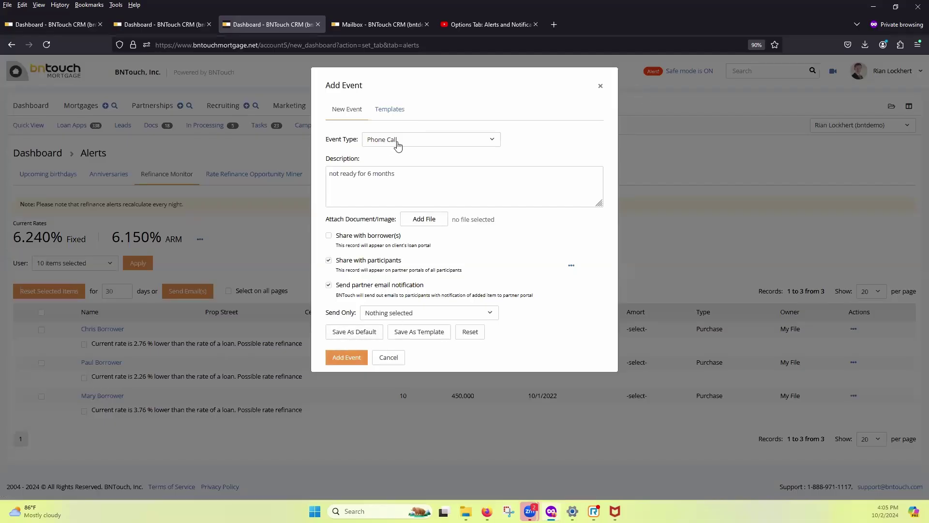
click(334, 356)
Open the settings for changing the current rates and review the refinance alert, reminder and report options.
click(202, 242)
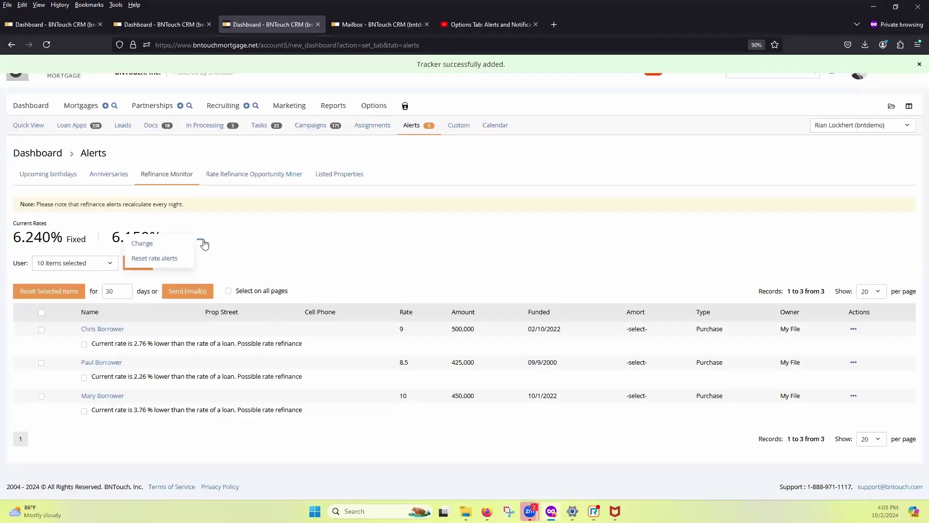
click(182, 244)
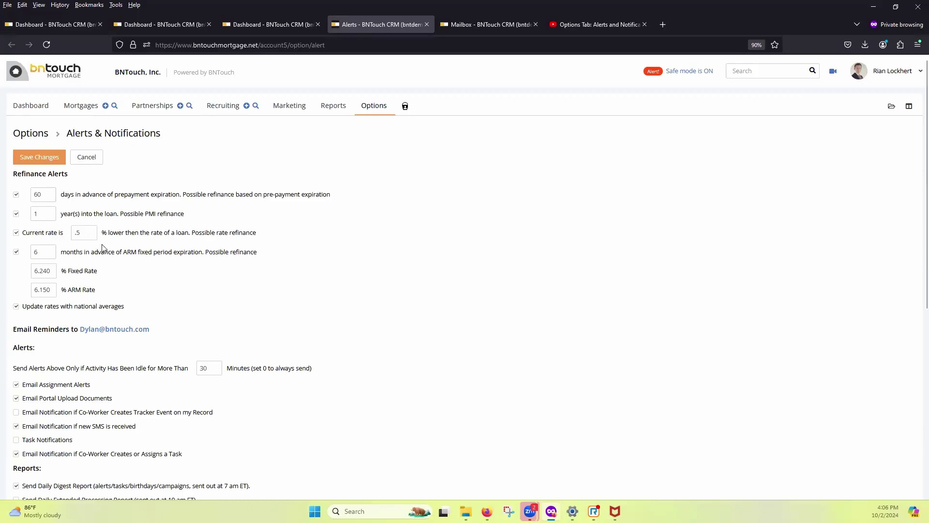
scroll(85, 226, down, 1)
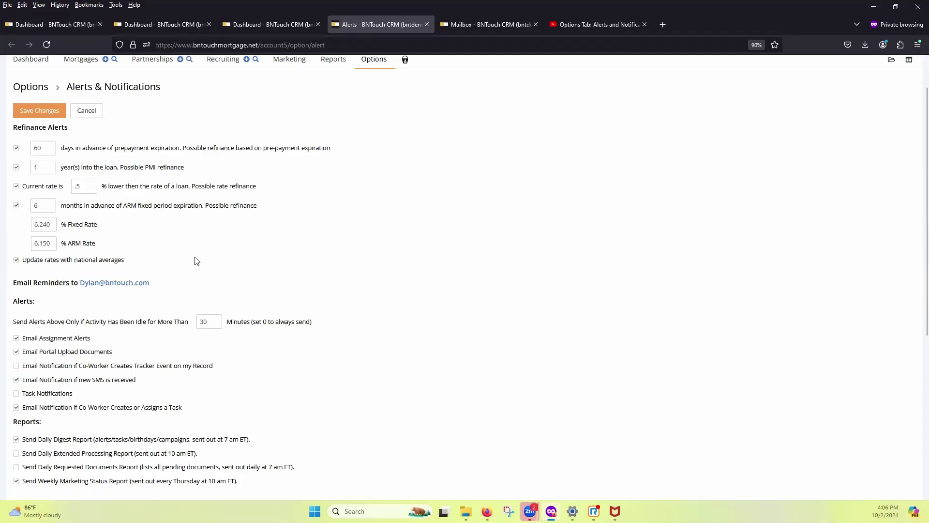
scroll(163, 290, down, 3)
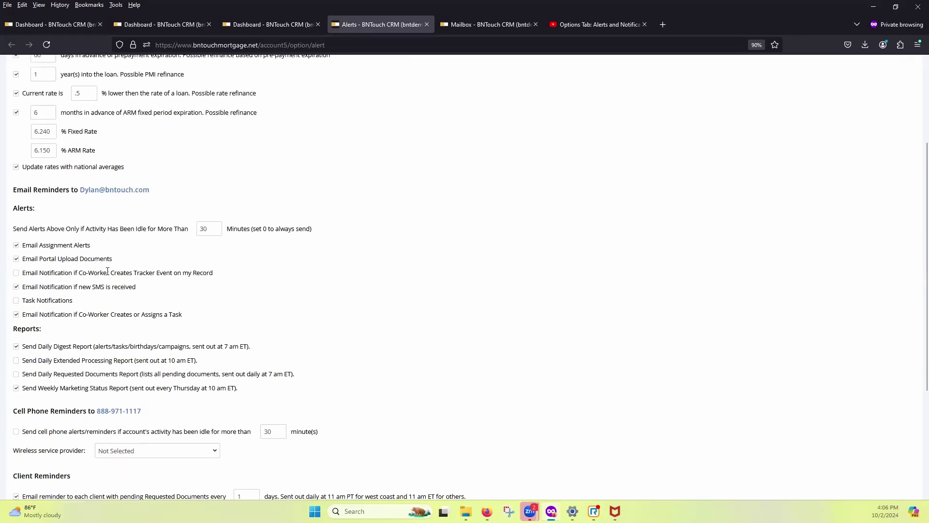
scroll(85, 281, down, 1)
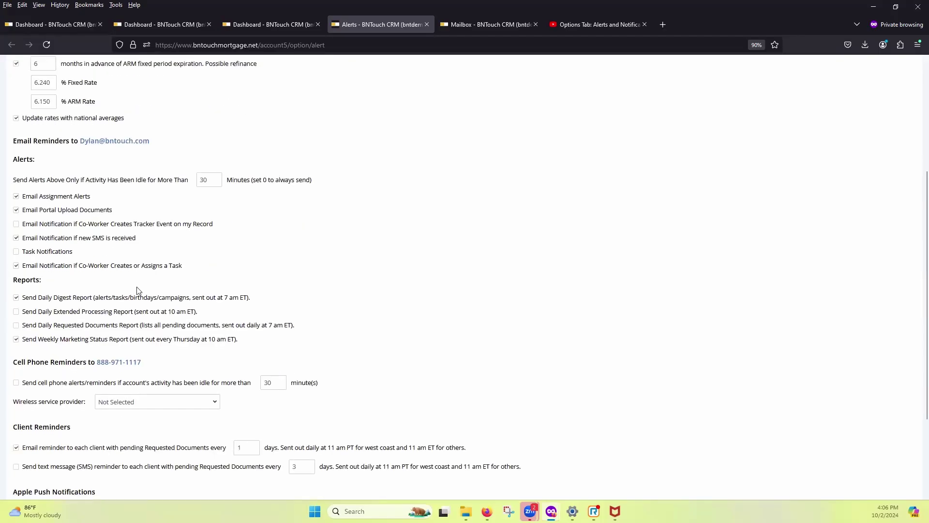
scroll(121, 271, down, 1)
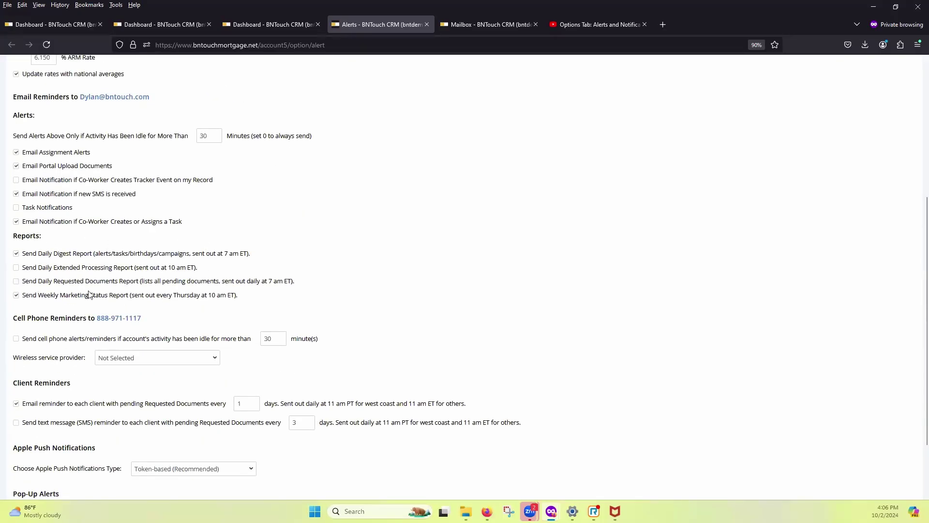
scroll(90, 295, down, 1)
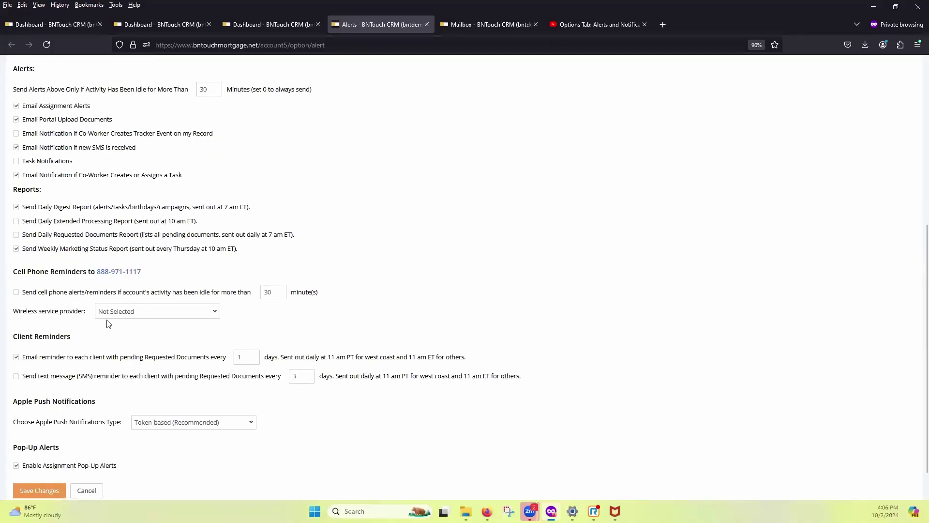
scroll(79, 320, down, 1)
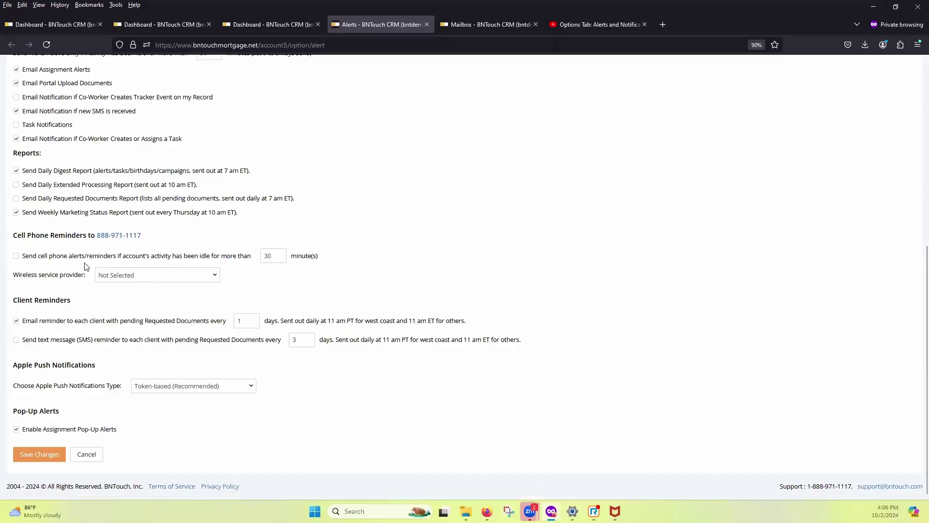
scroll(238, 350, up, 7)
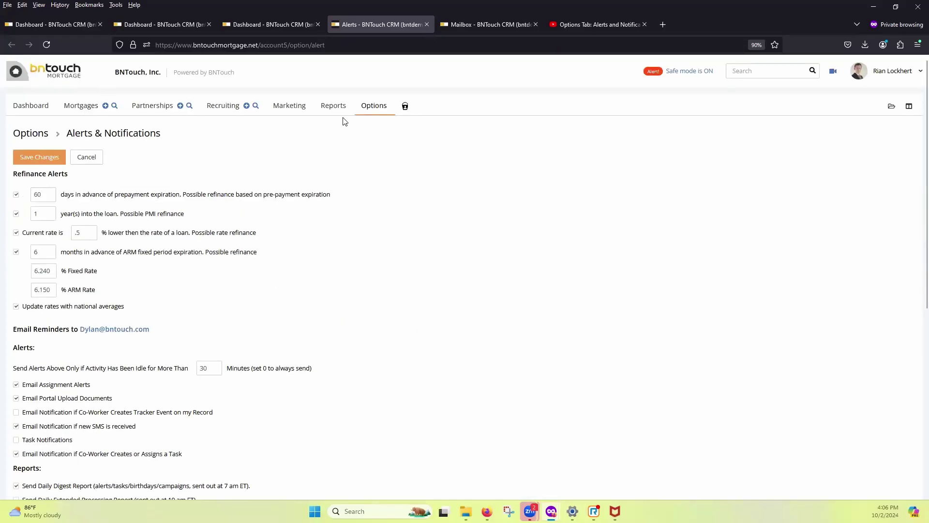
Open the first borrower's mortgage record from the other dashboard and examine the existing Refinance Analysis.
click(54, 24)
click(117, 332)
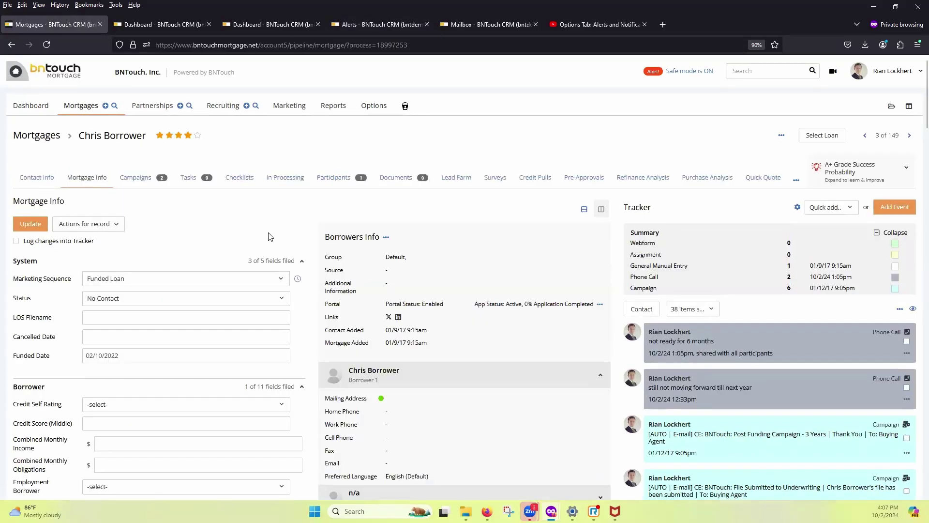
click(630, 178)
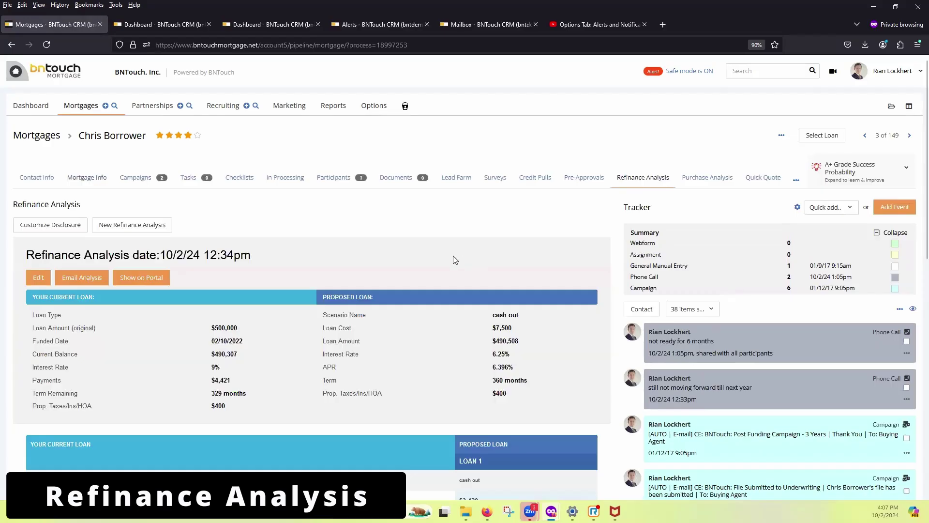
scroll(341, 252, down, 2)
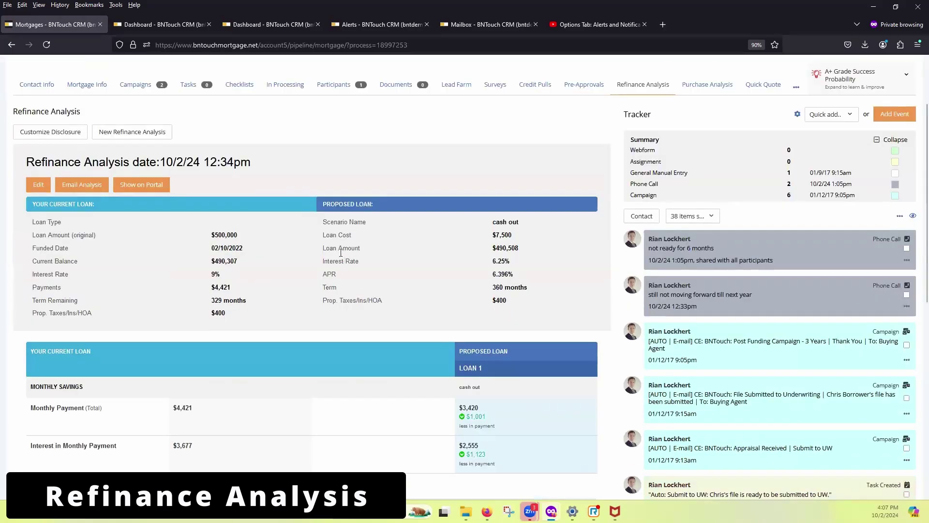
scroll(368, 351, down, 8)
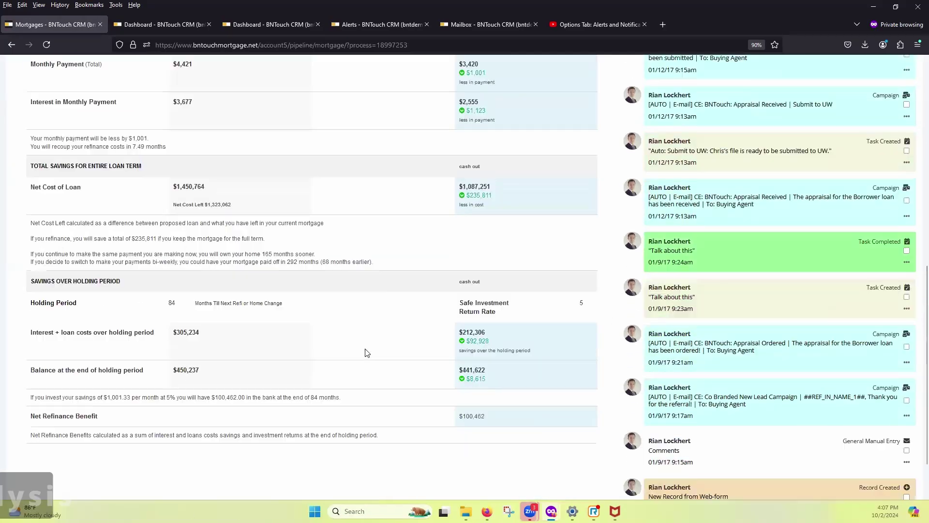
scroll(373, 356, up, 10)
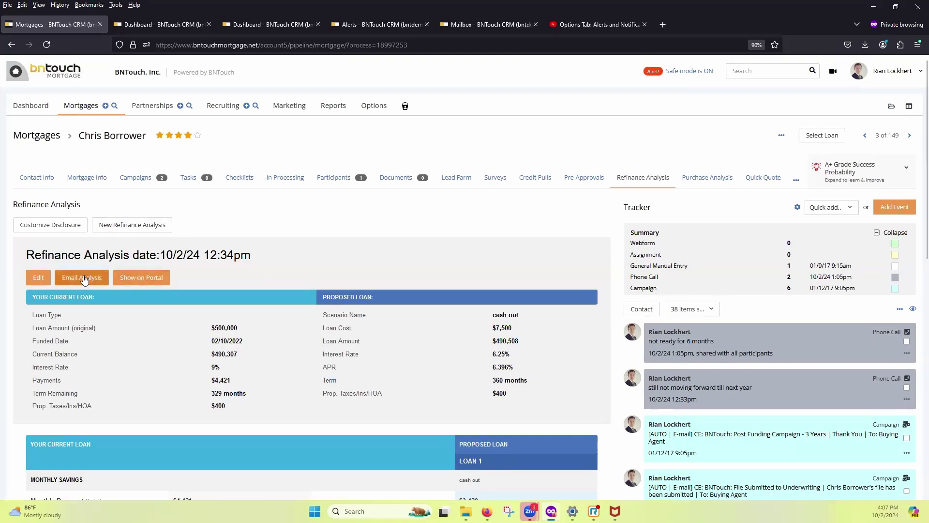
Start a new refinance analysis with loan type c30 and a "cash out" Loan 1: cost 7500, amount 550000, interest rate 6.25.
click(132, 226)
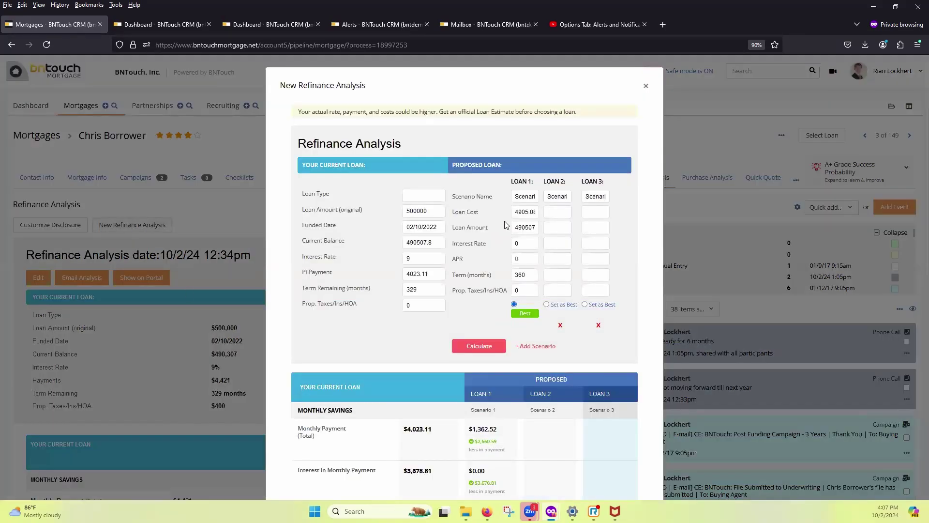
triple_click(516, 194)
text(cash out)
click(431, 197)
double_click(517, 212)
text(7500)
key(Tab)
drag(522, 239, 556, 228)
text(556.25)
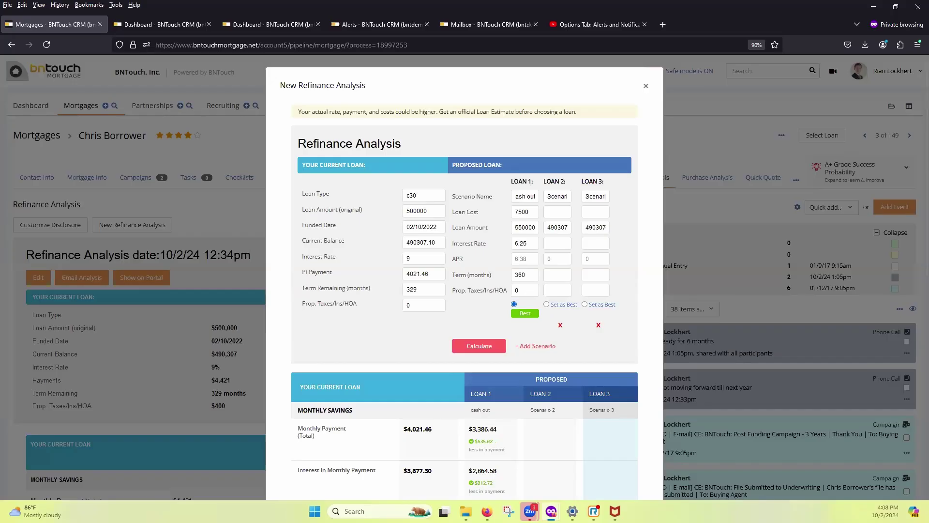
Calculate Loan 1 with Prop. Taxes/Ins/HOA of 450 and open the analysis as an email to the borrower.
double_click(522, 292)
click(474, 347)
scroll(484, 348, down, 2)
scroll(510, 341, down, 7)
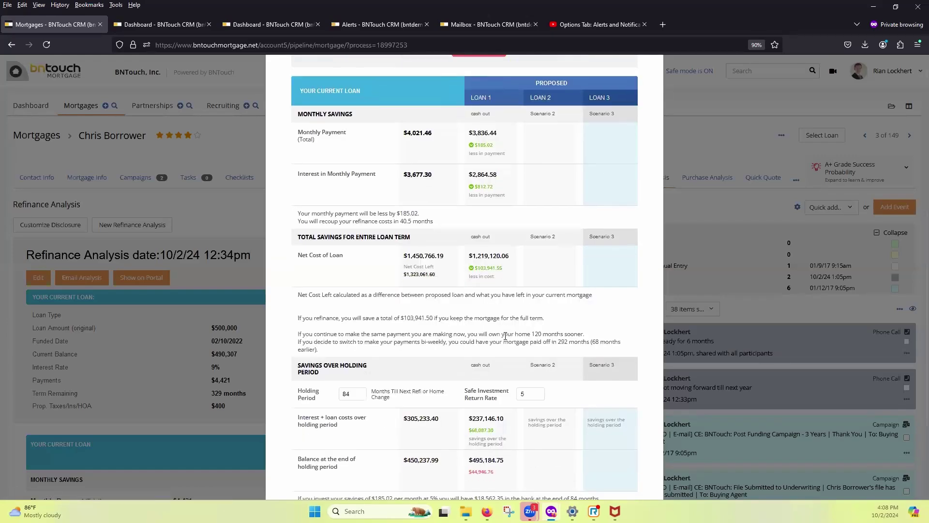
click(312, 467)
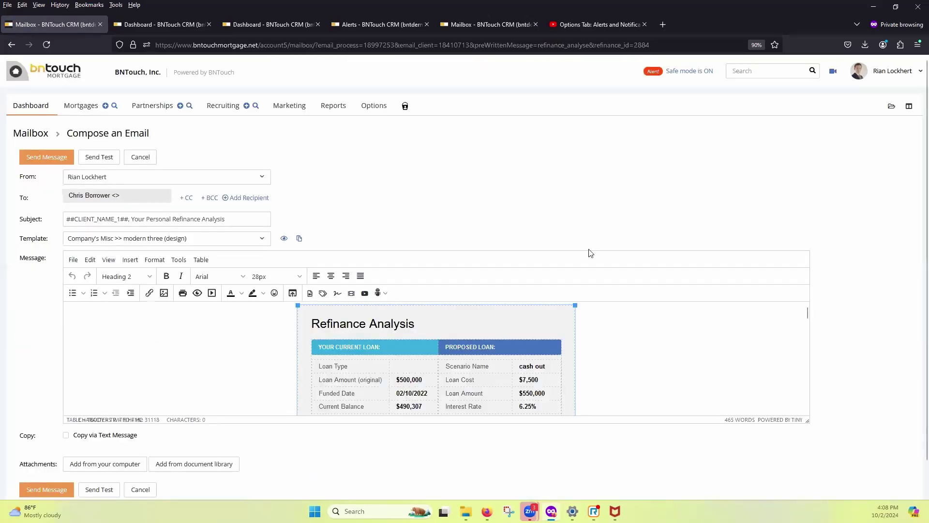
View the available video messages without inserting one, and review the refinance analysis in the email body.
click(352, 293)
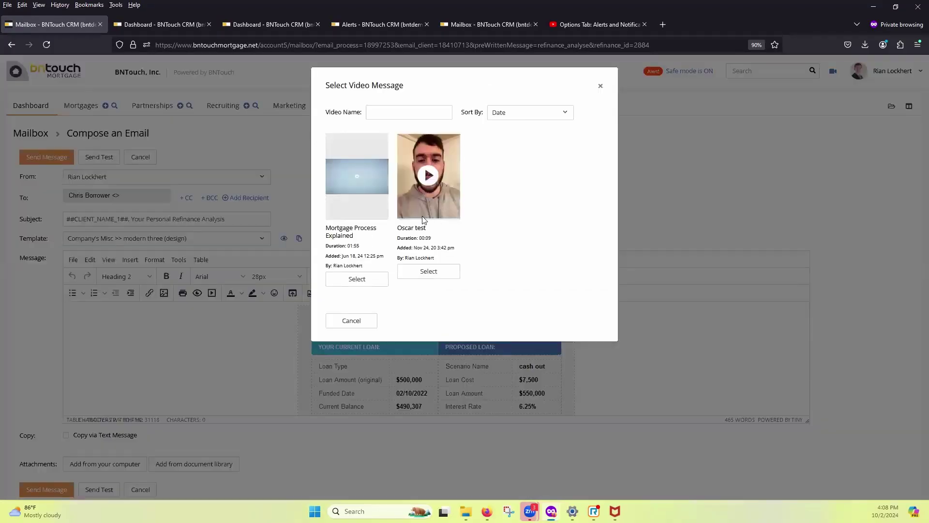
click(601, 86)
scroll(55, 454, down, 1)
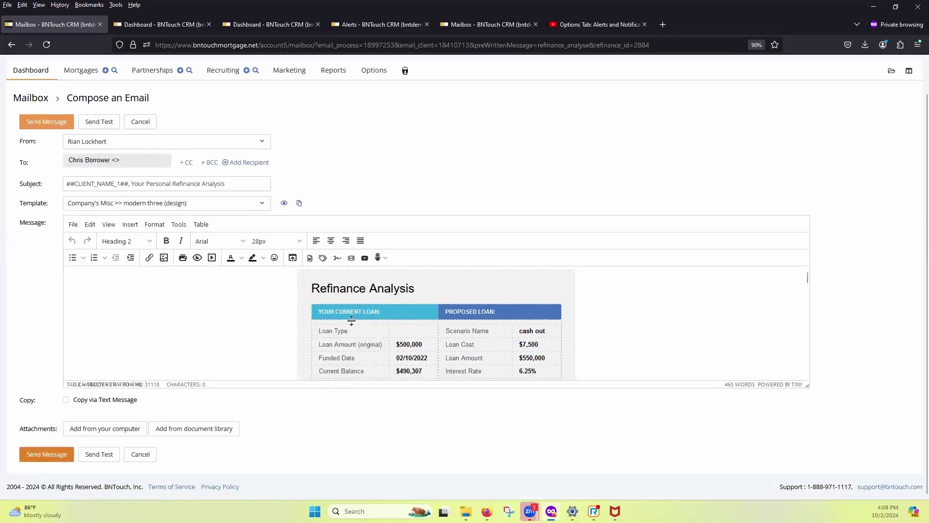
scroll(409, 323, down, 1)
scroll(409, 323, down, 4)
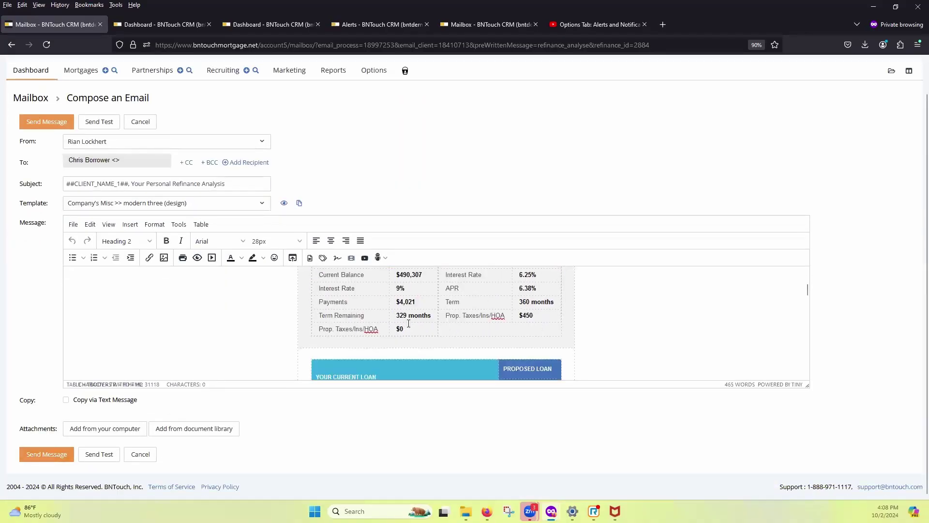